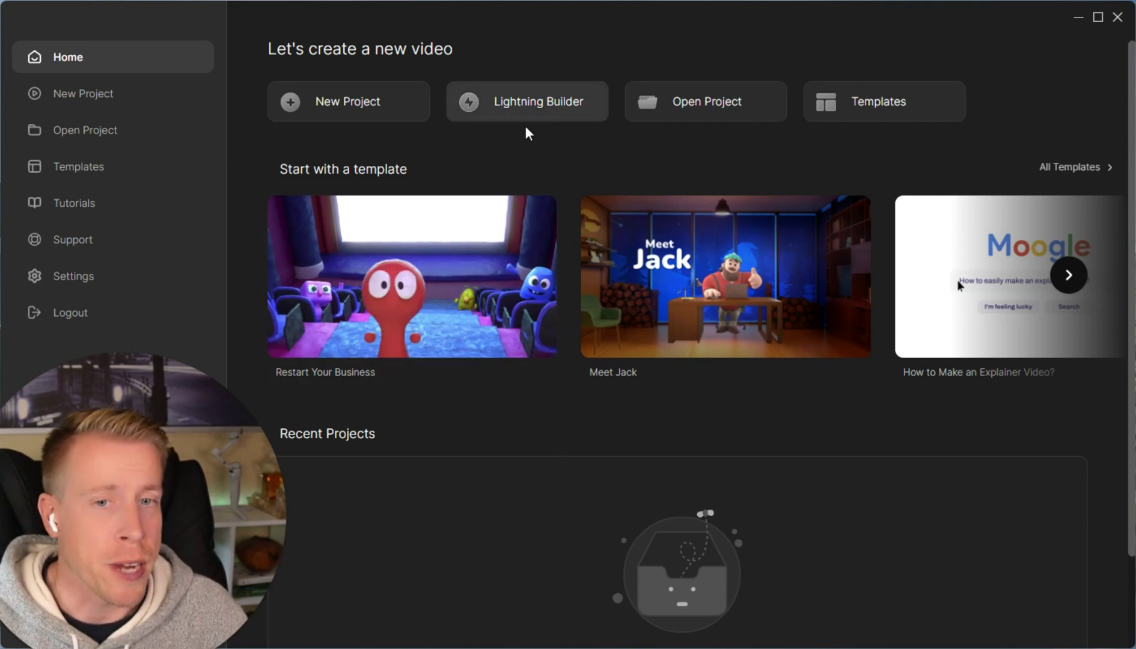
Start a Lightning Builder video and pick the Doodle video style.
click(551, 108)
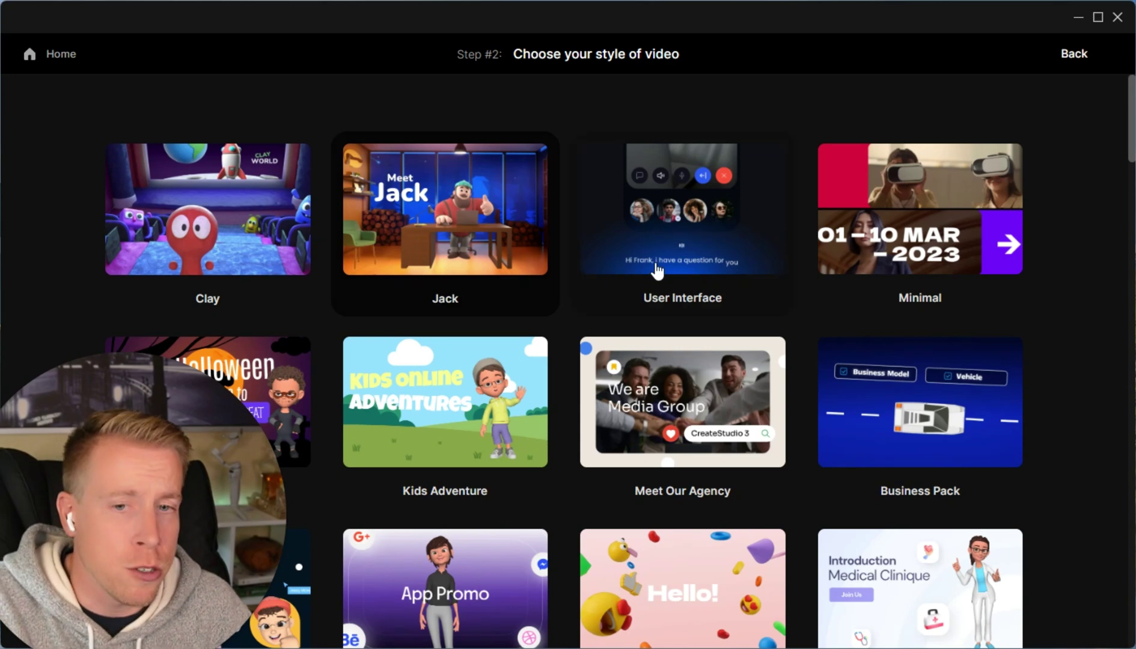
scroll(481, 243, down, 20)
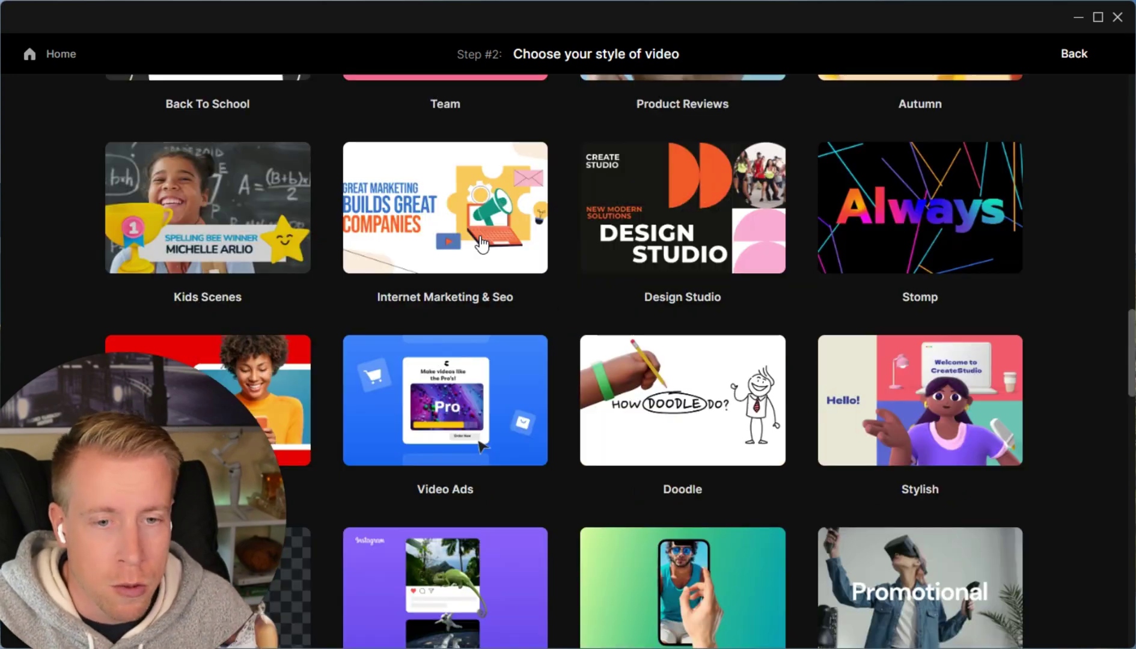
click(722, 407)
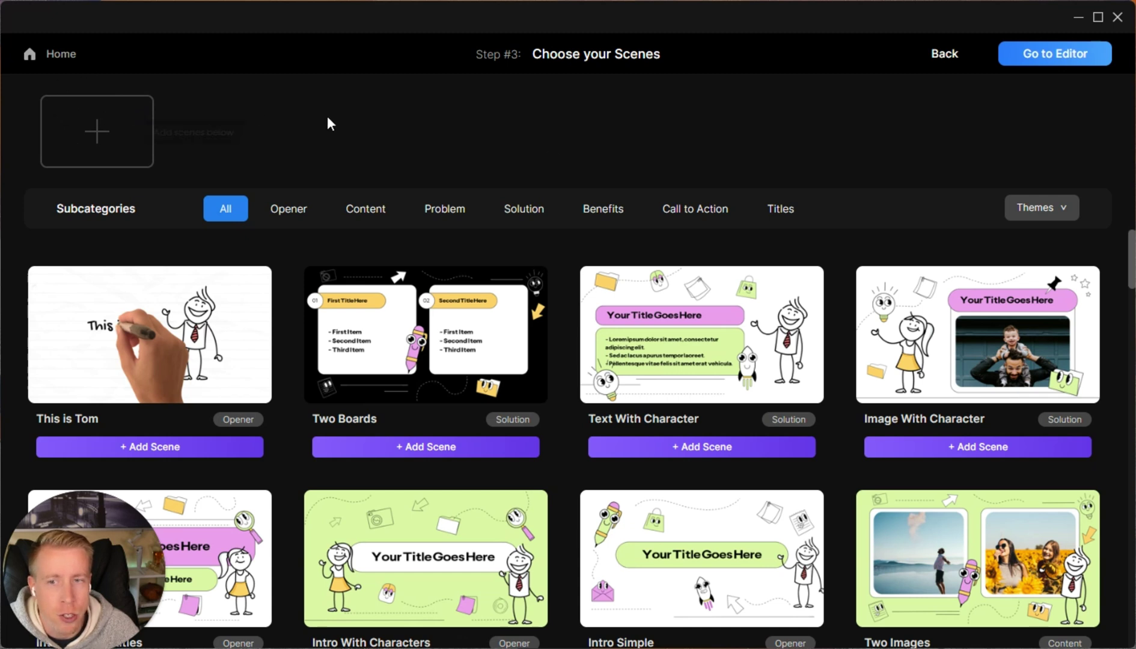
Filter the doodle scene list to the Opener category.
click(283, 210)
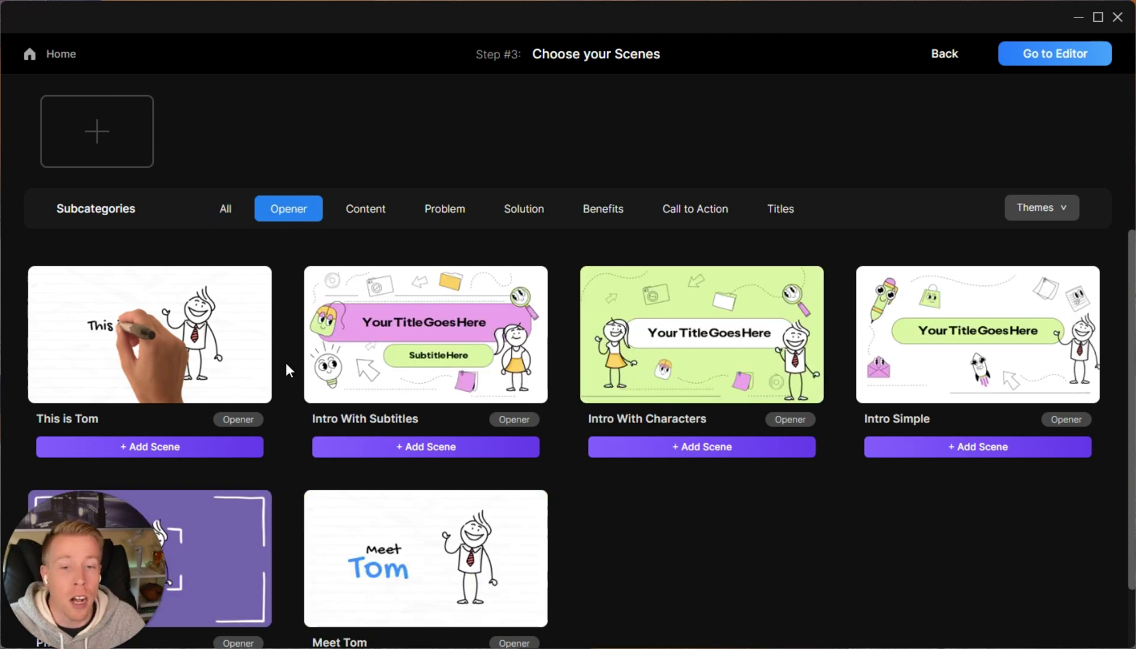
Add the This is Tom opener scene, then switch to the Content scenes.
click(143, 448)
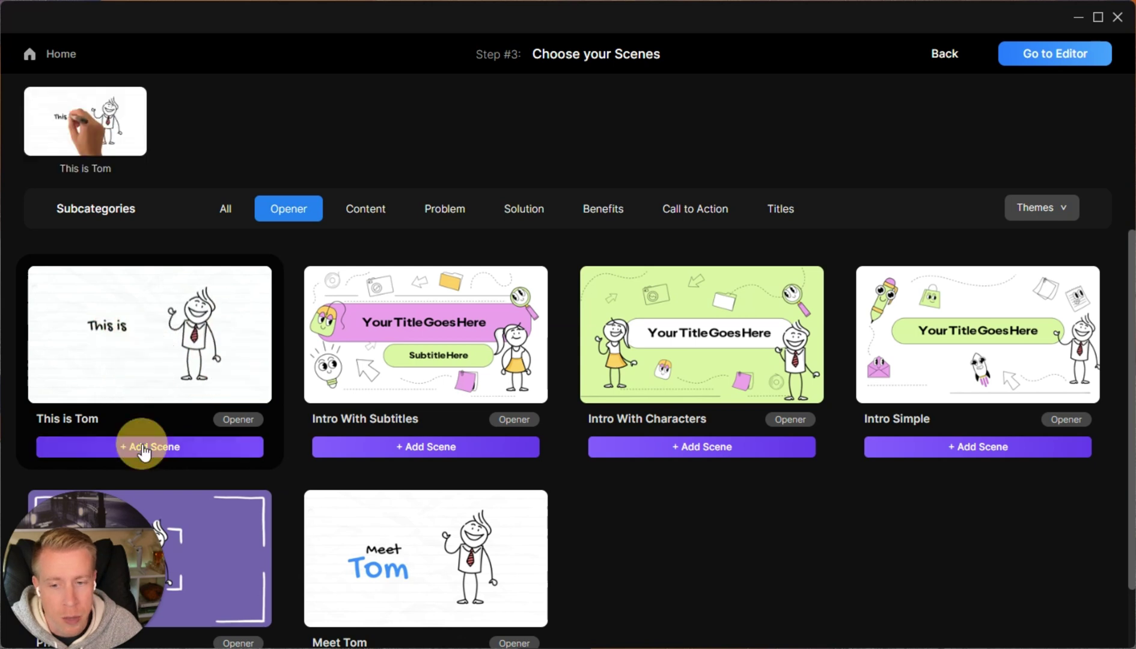
click(360, 212)
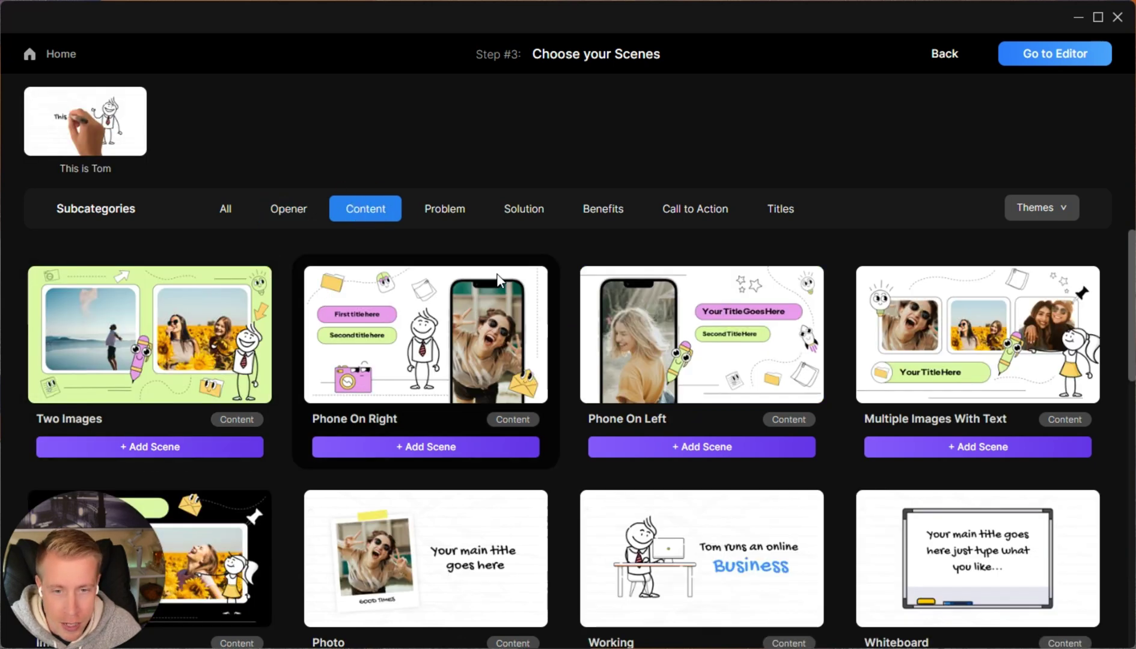
scroll(496, 378, down, 3)
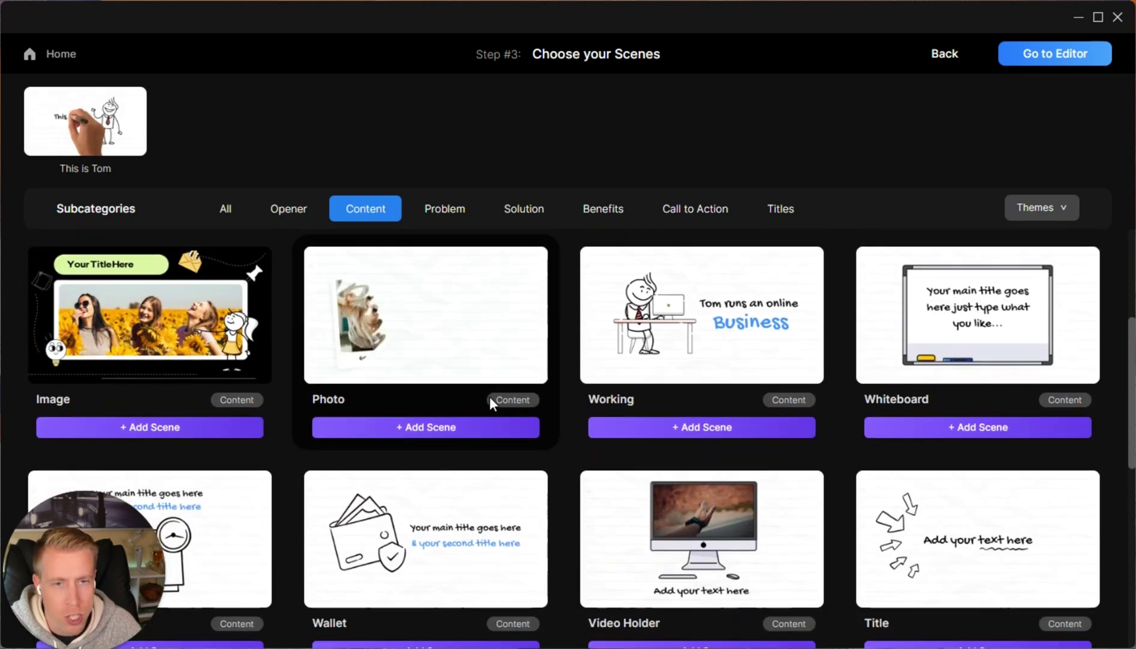
scroll(489, 397, up, 1)
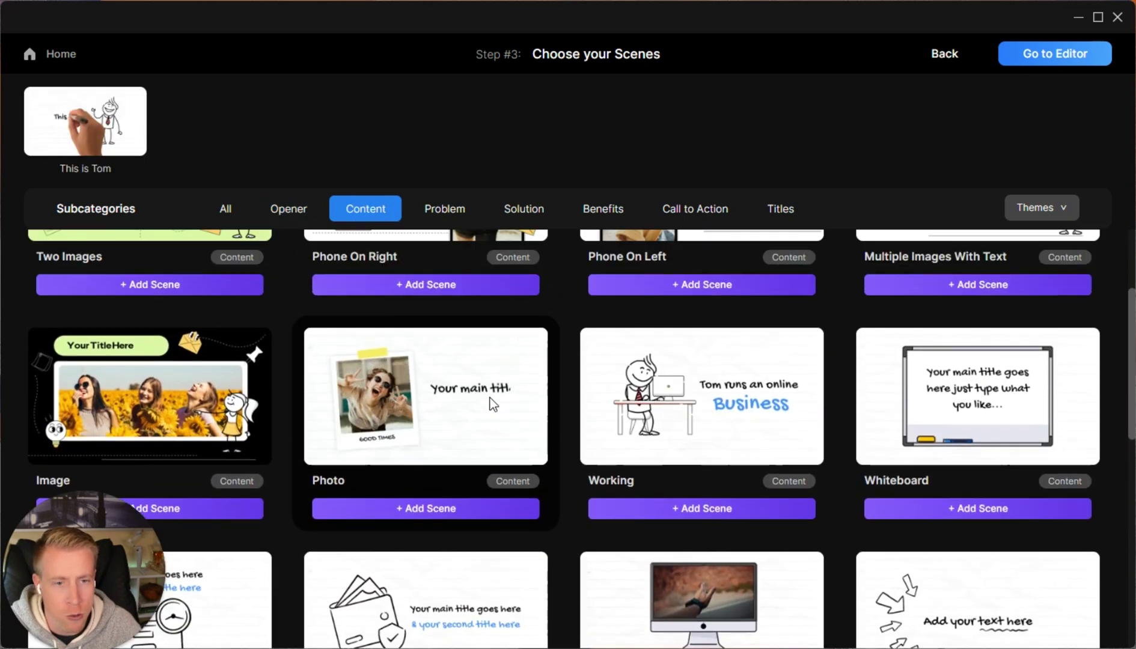
Add the Working, Whiteboard, Photo and Website scenes, then browse the Problem and Solution scenes.
click(676, 509)
click(980, 509)
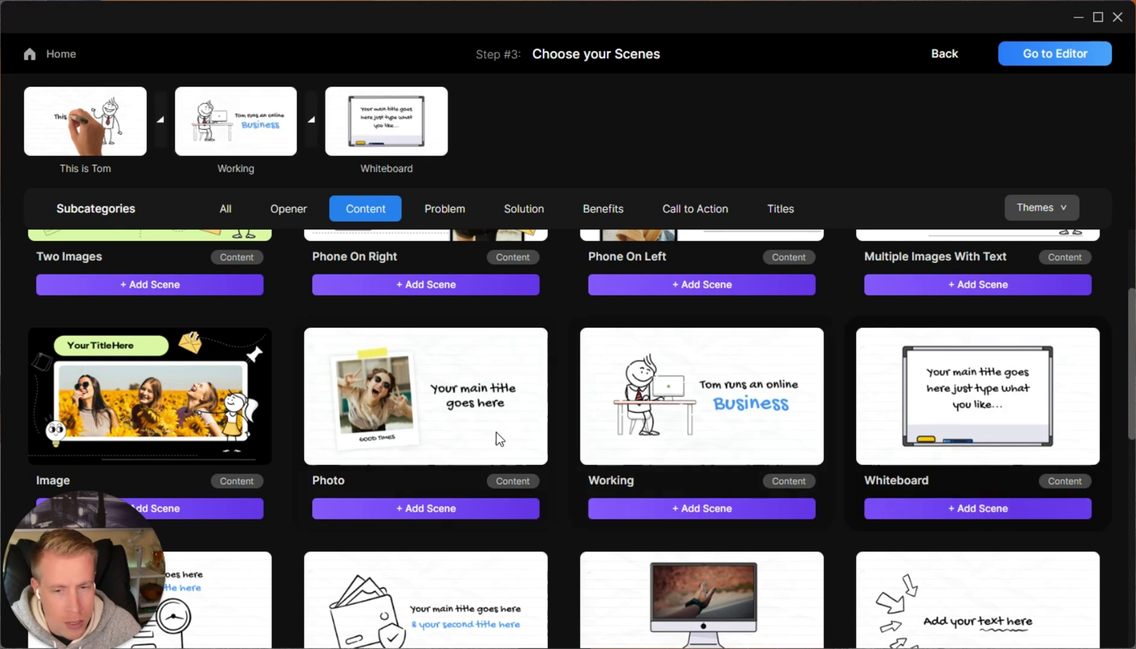
click(443, 509)
scroll(443, 509, down, 3)
click(218, 494)
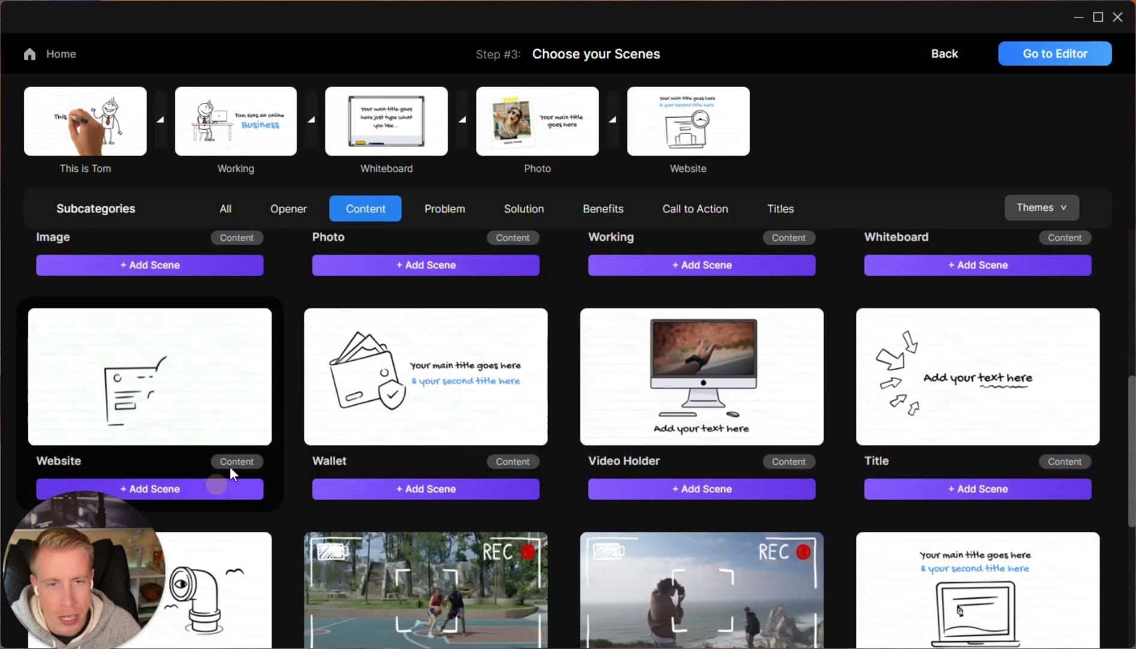
click(448, 210)
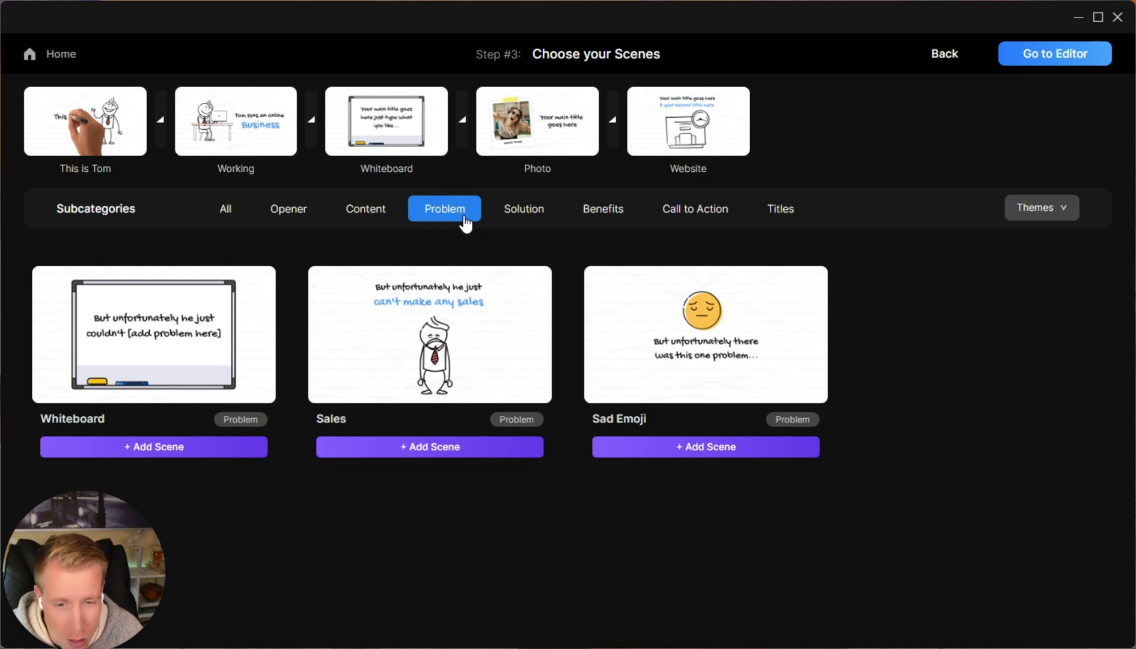
click(535, 220)
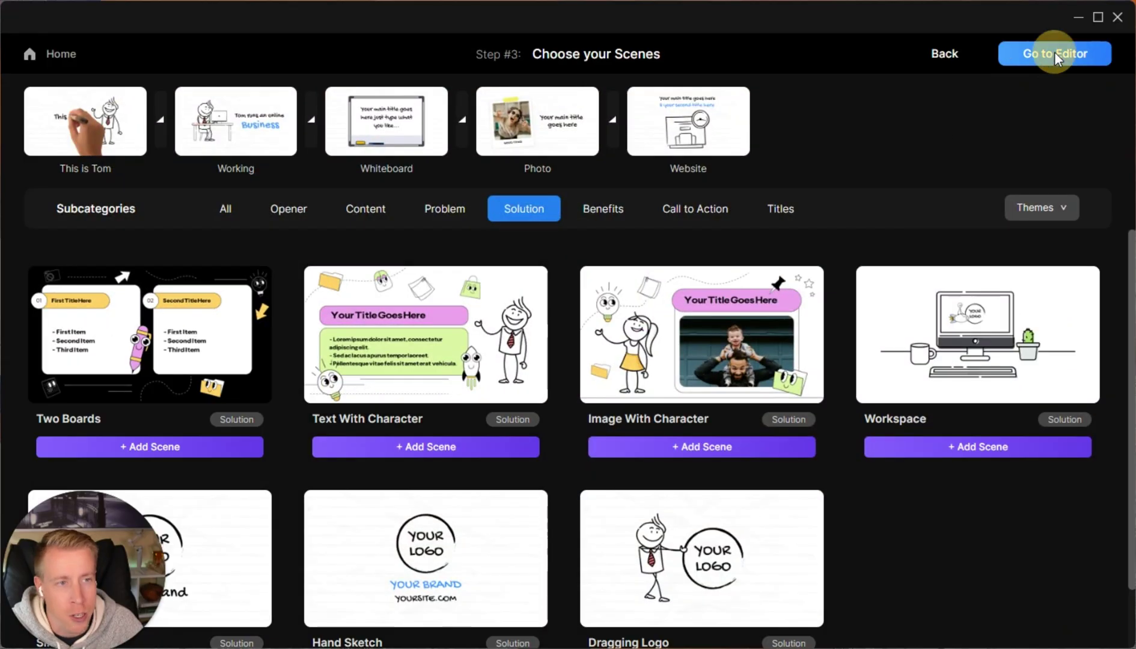
Open the five-scene lineup in the editor, skipping the music style choice.
click(1055, 53)
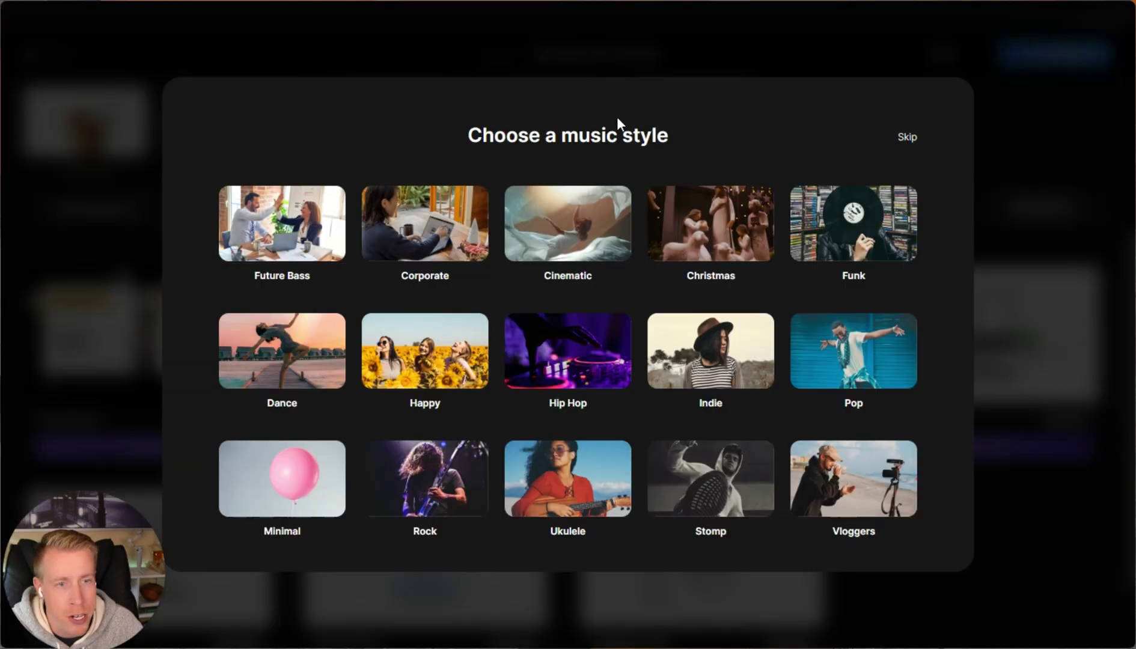
click(906, 138)
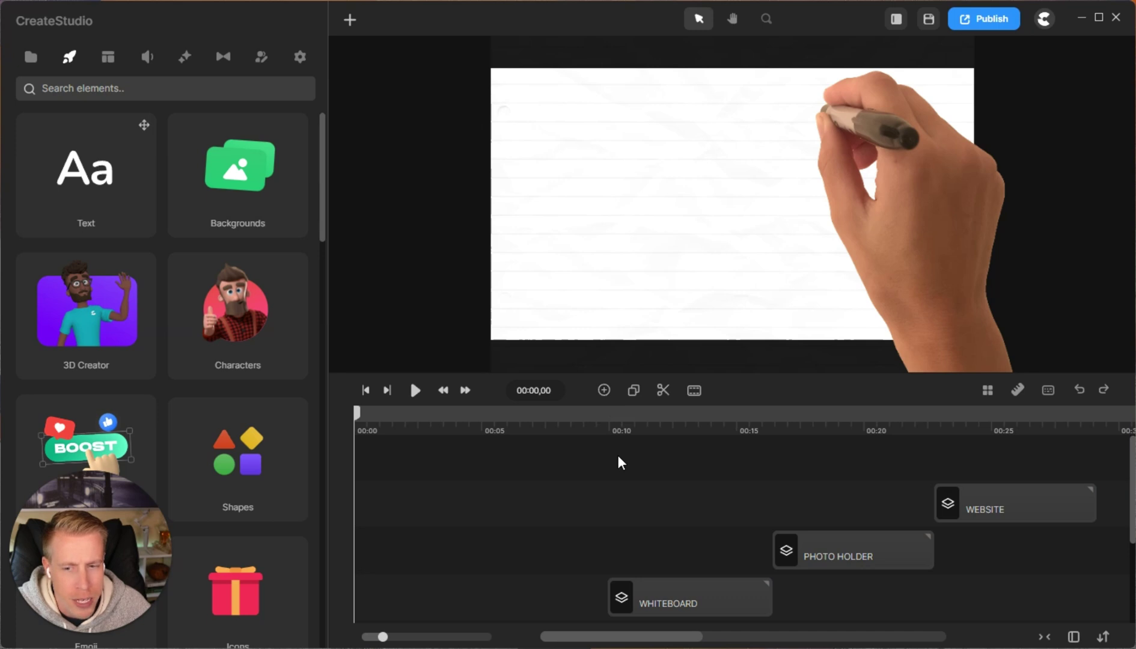
Play the preview from the start up to the 'Tom runs an online Business' scene.
scroll(618, 455, down, 3)
scroll(618, 455, up, 3)
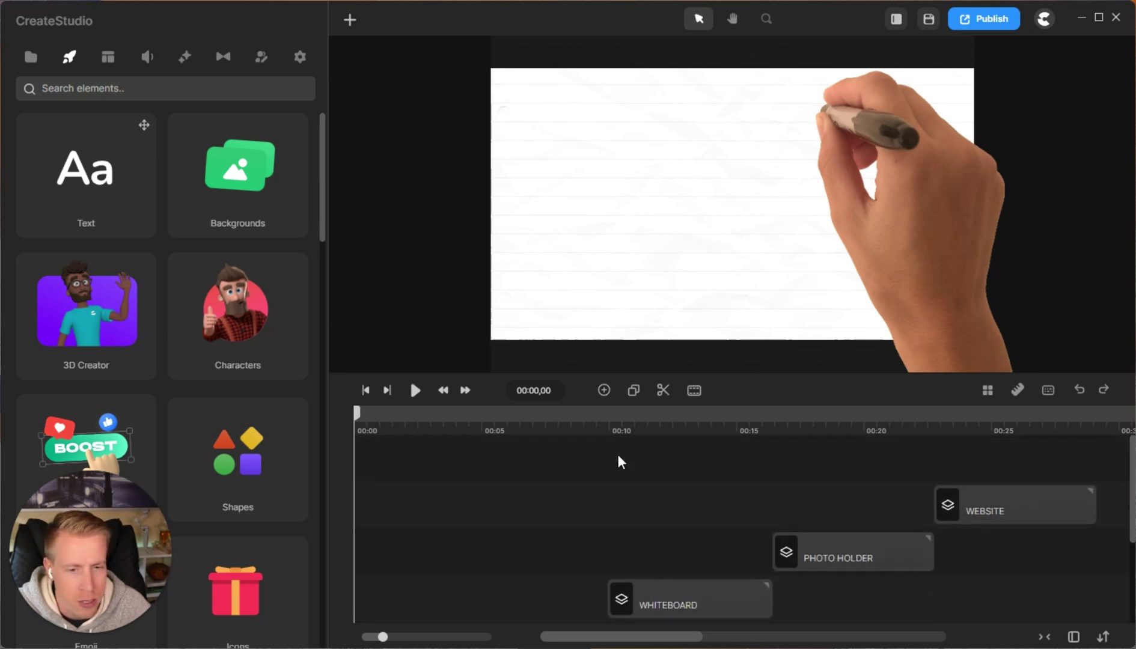
scroll(618, 454, down, 3)
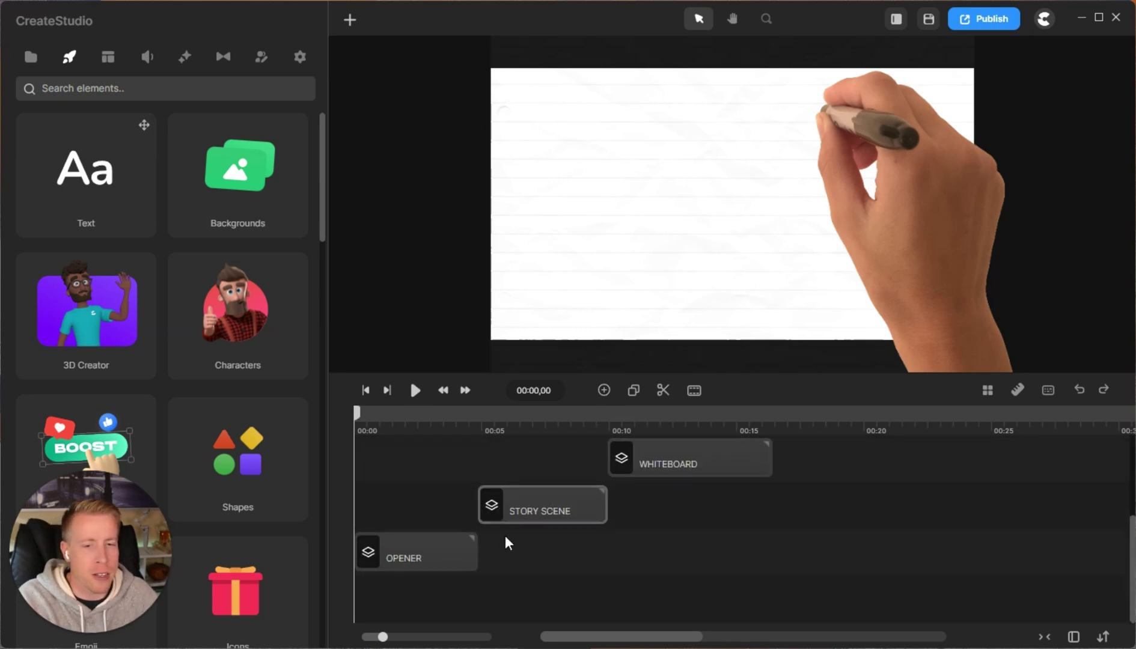
scroll(536, 552, up, 2)
scroll(532, 511, down, 2)
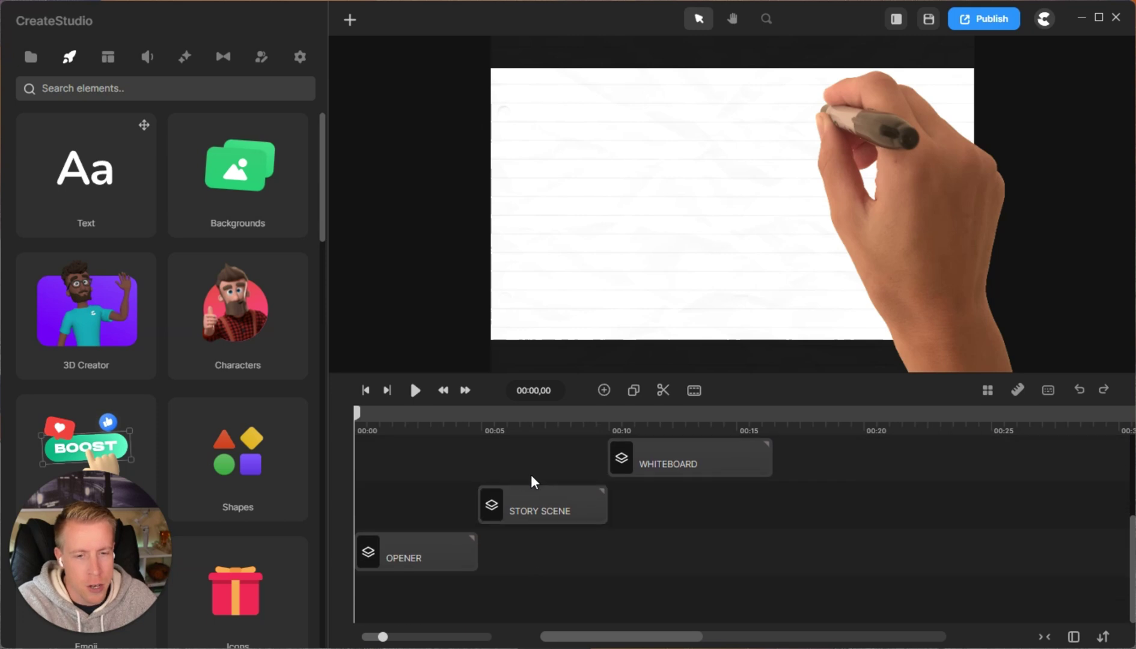
scroll(429, 547, up, 2)
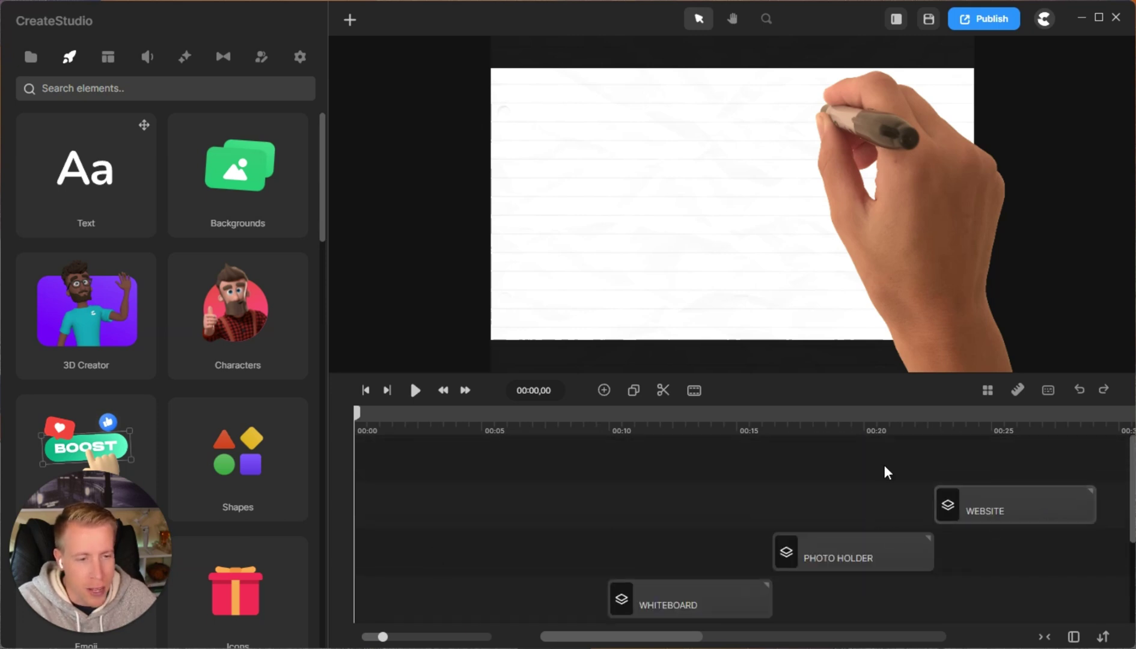
scroll(744, 466, down, 3)
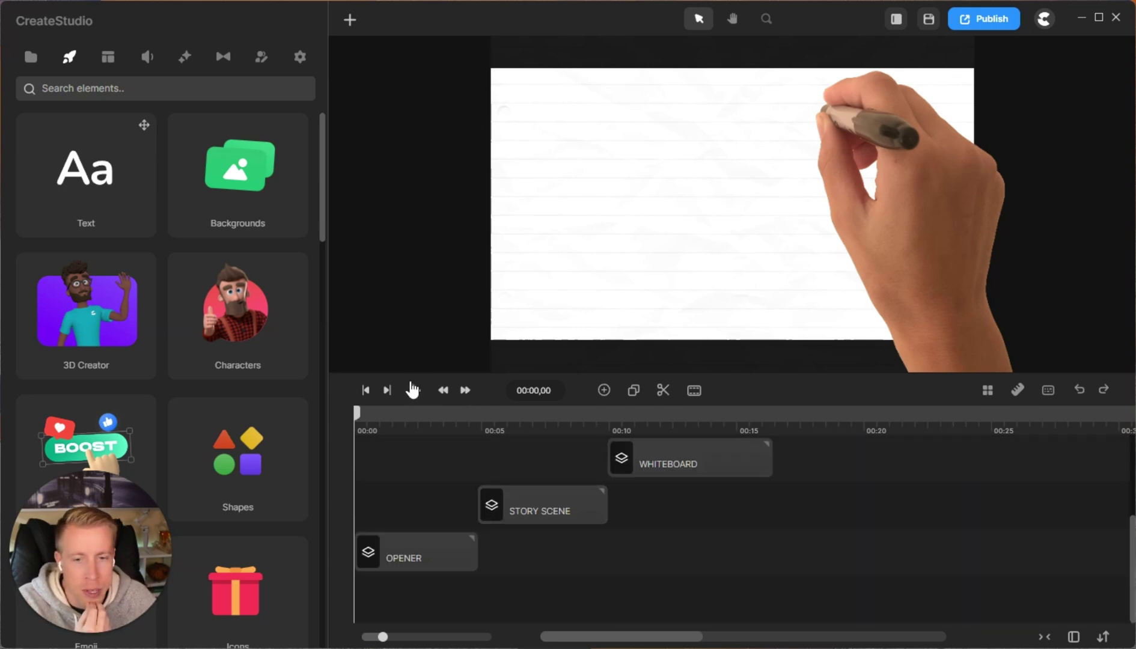
click(416, 392)
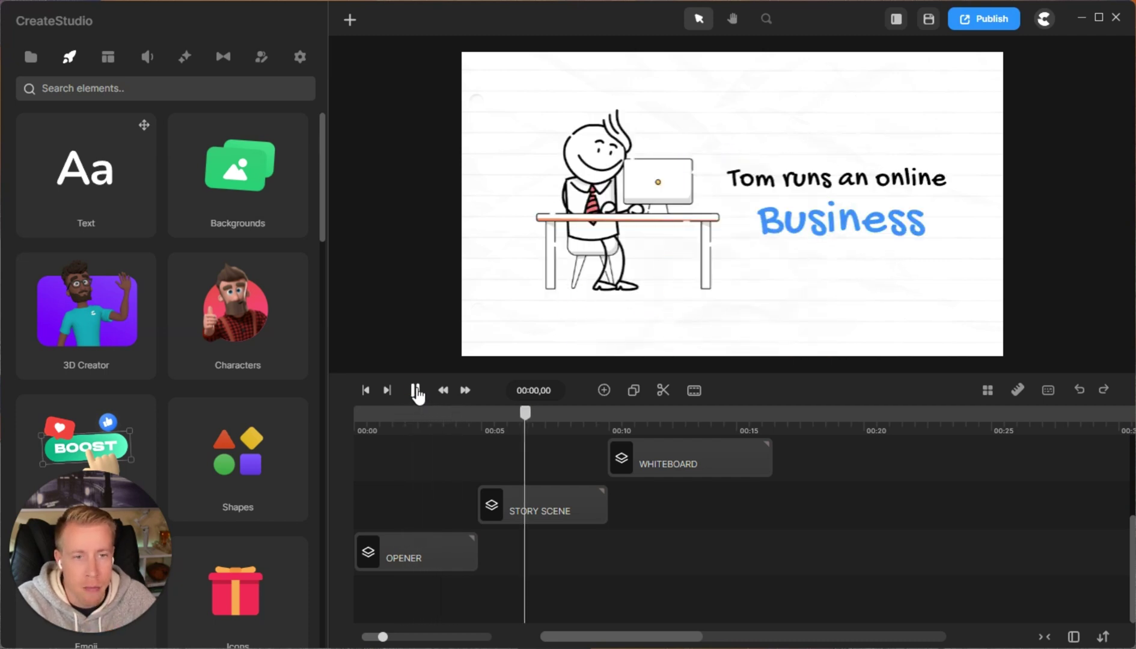
Change the story scene's TEXT 1 from Tom to Chris, then scrub ahead to the whiteboard scene.
click(422, 547)
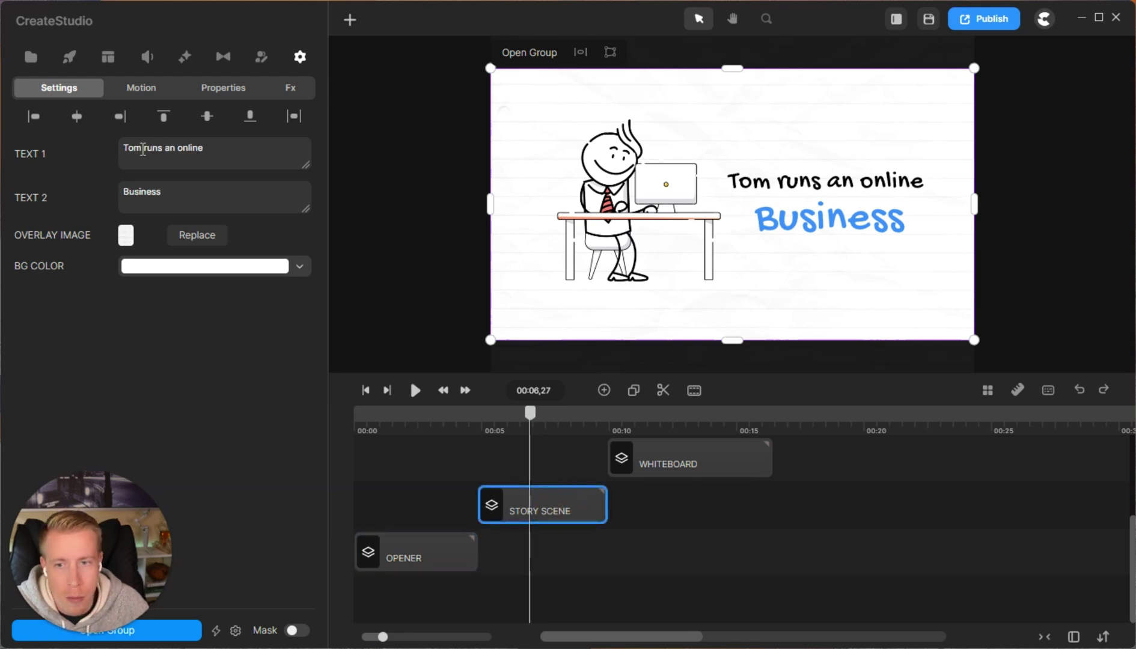
text(Chris)
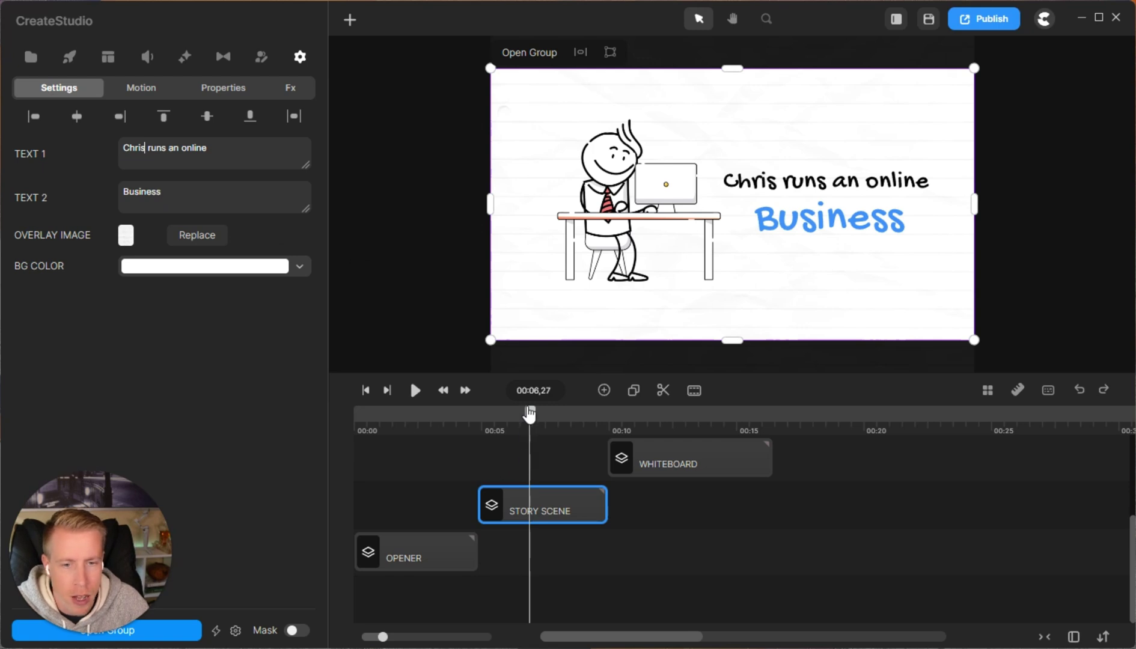
mouse_move(530, 415)
mouse_down()
mouse_move(355, 414)
mouse_move(523, 421)
mouse_up()
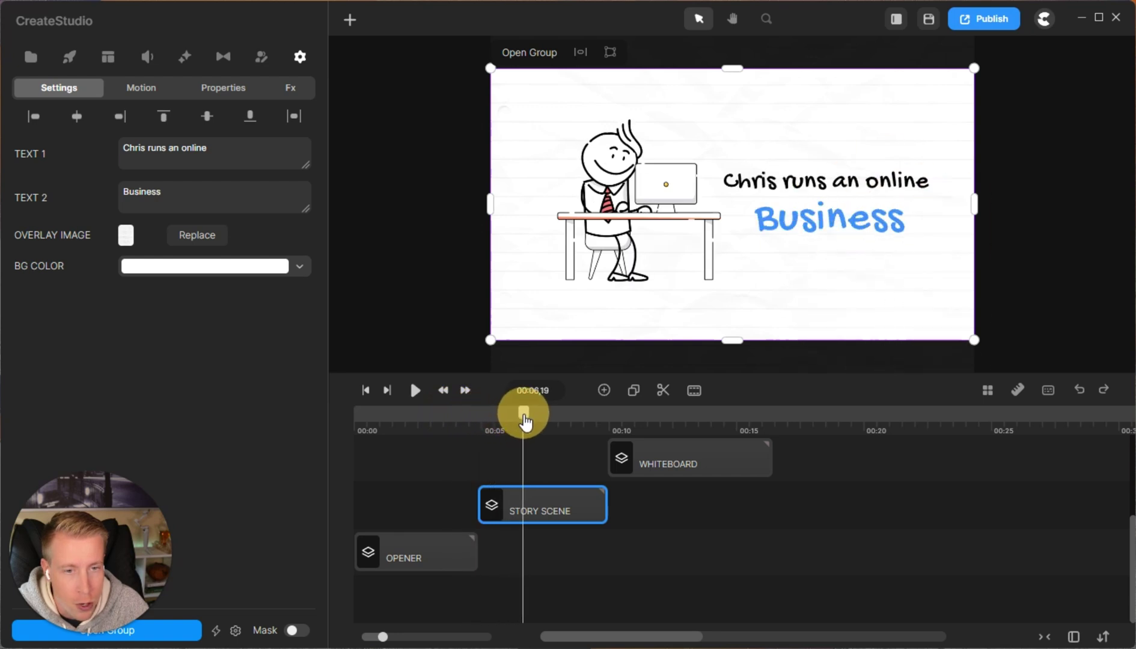
drag(597, 414, 737, 413)
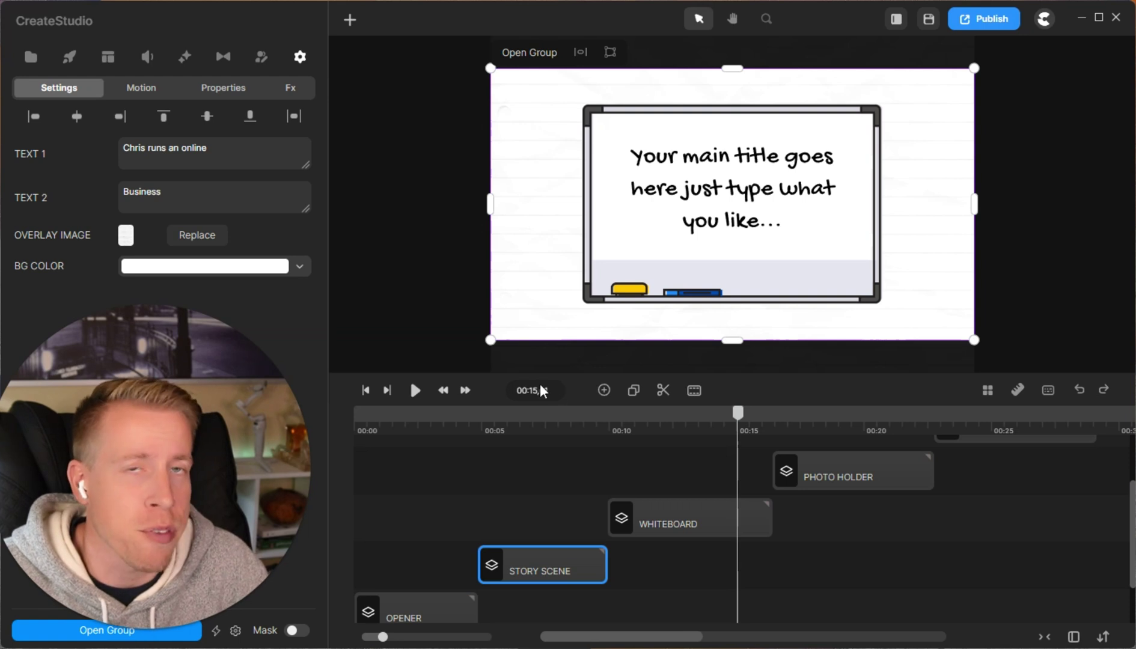
Browse the 3D Creator, Transitions, Effects, Scenes and Elements libraries in the sidebar.
click(262, 61)
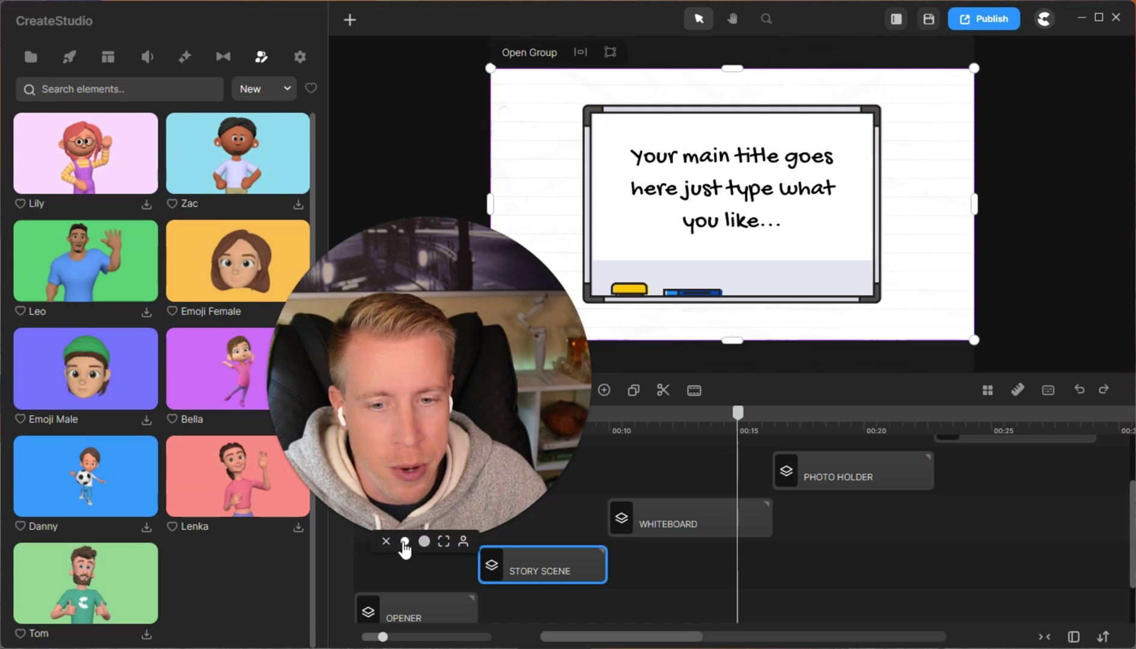
click(405, 541)
click(235, 55)
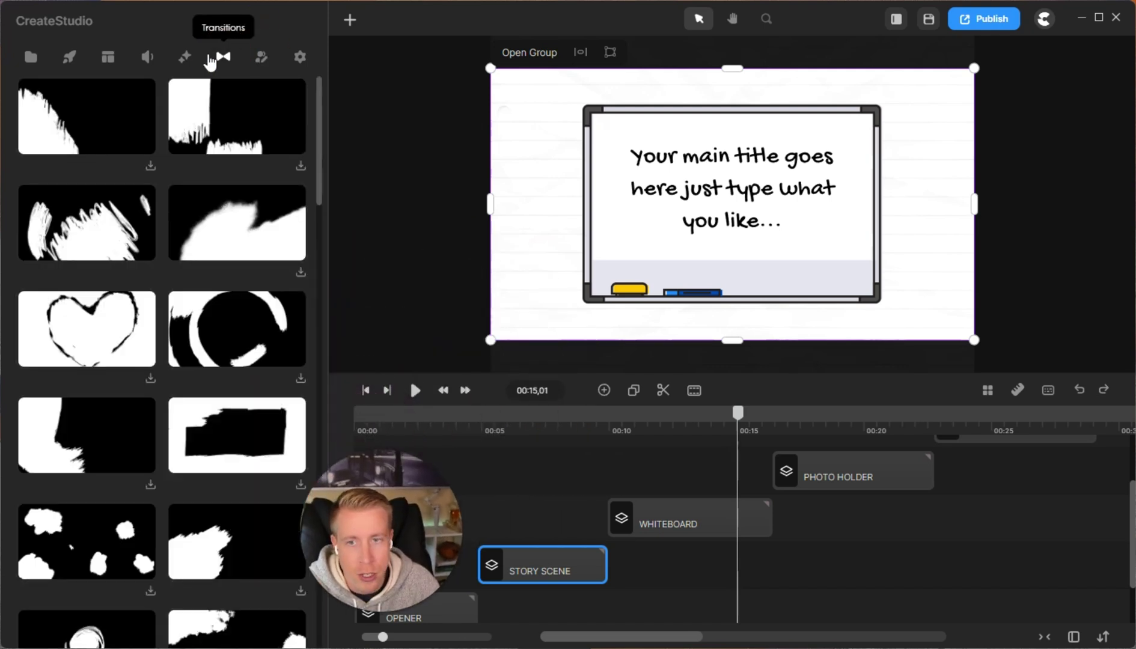
click(184, 59)
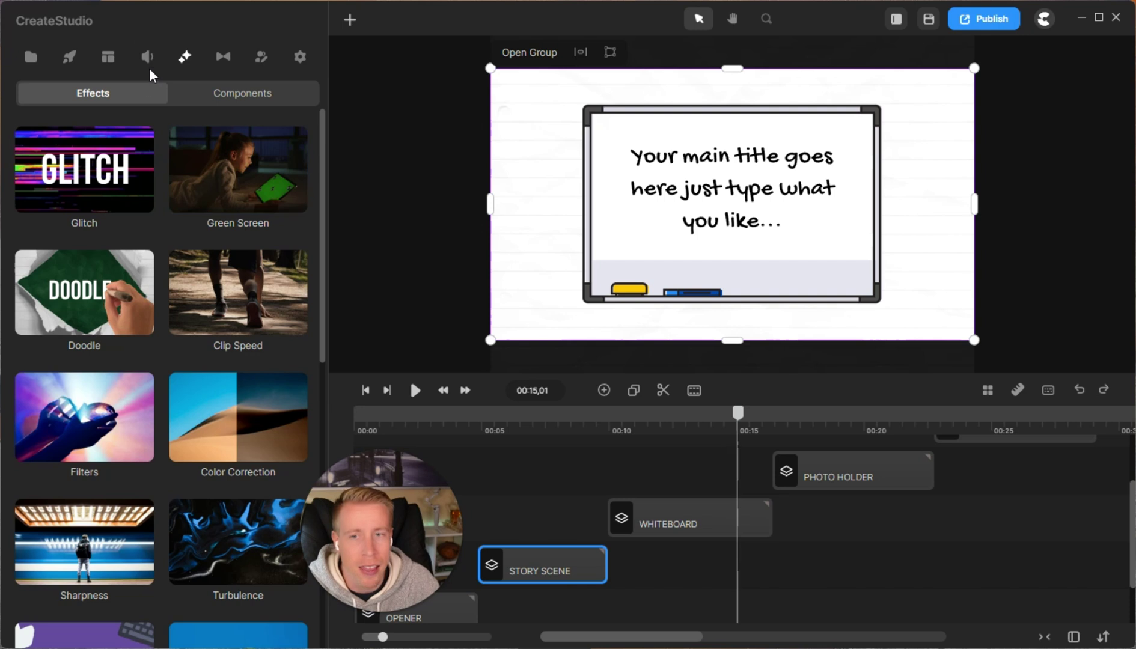
click(114, 59)
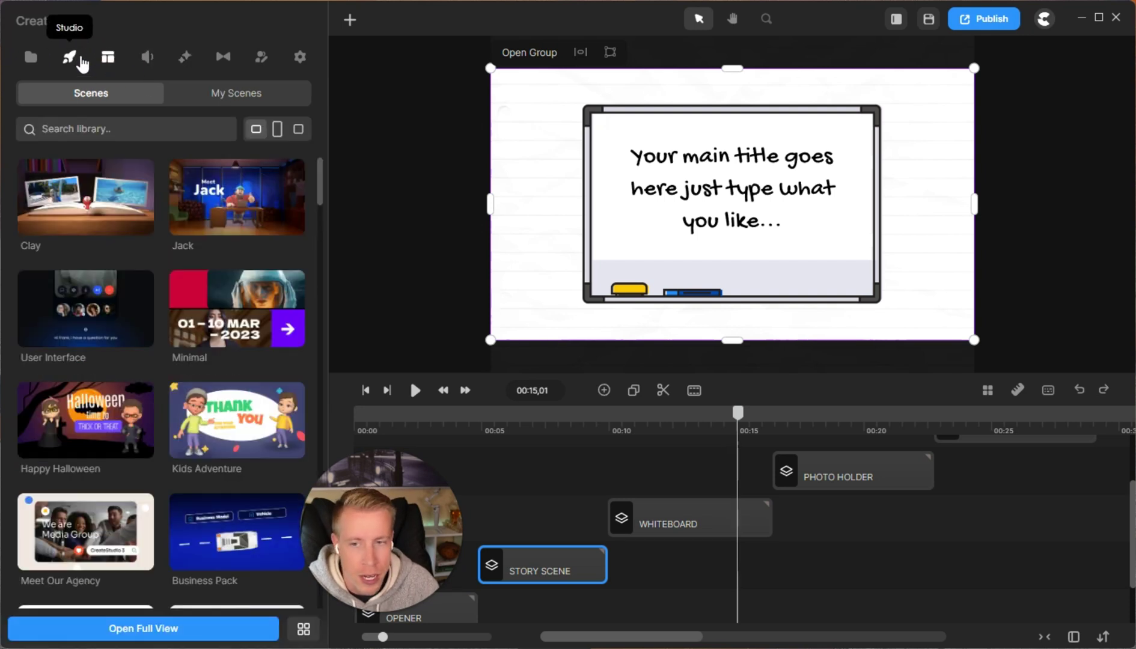
click(81, 59)
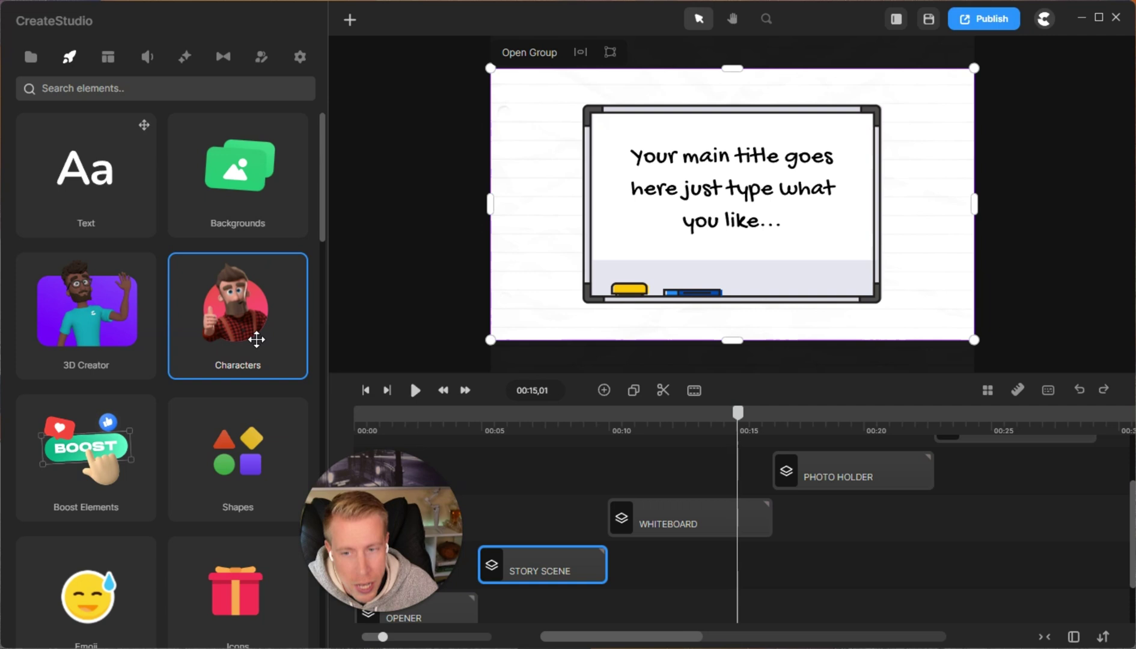
scroll(158, 424, down, 7)
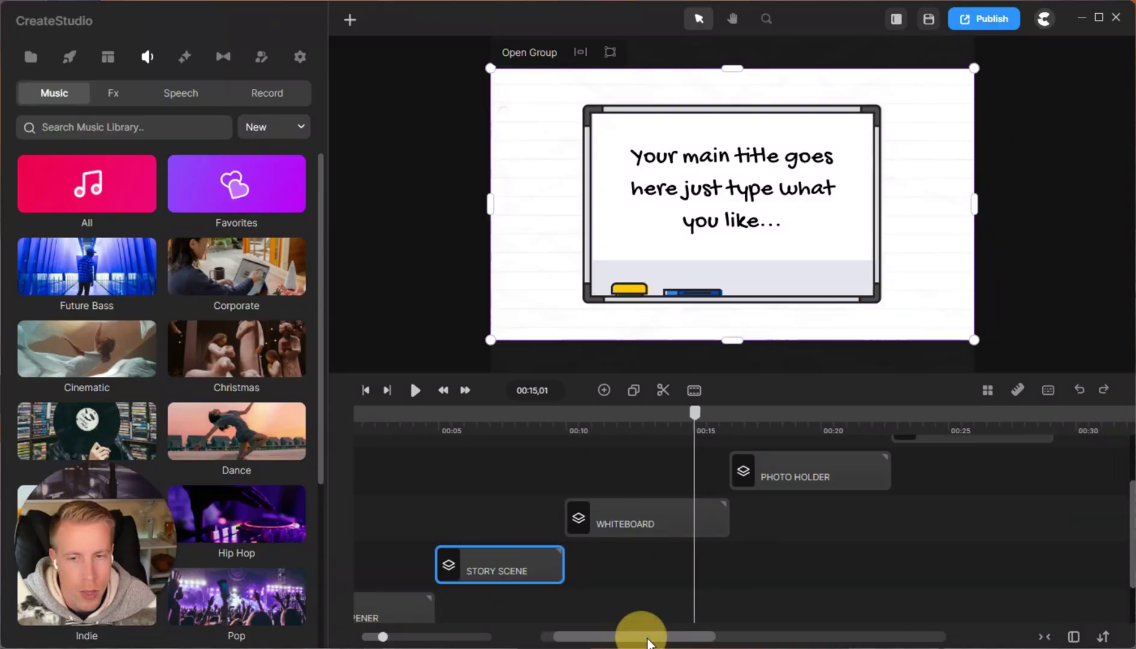
View the Happy Halloween templates through Get Scenes, then close the scene library.
scroll(715, 596, up, 2)
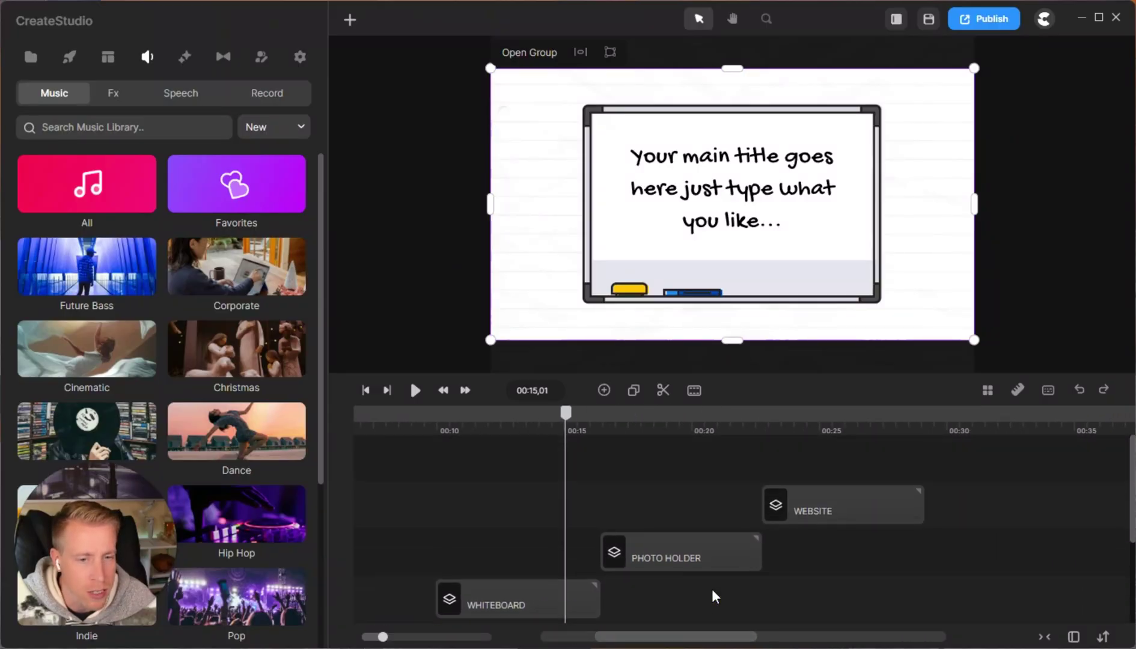
click(695, 392)
click(792, 338)
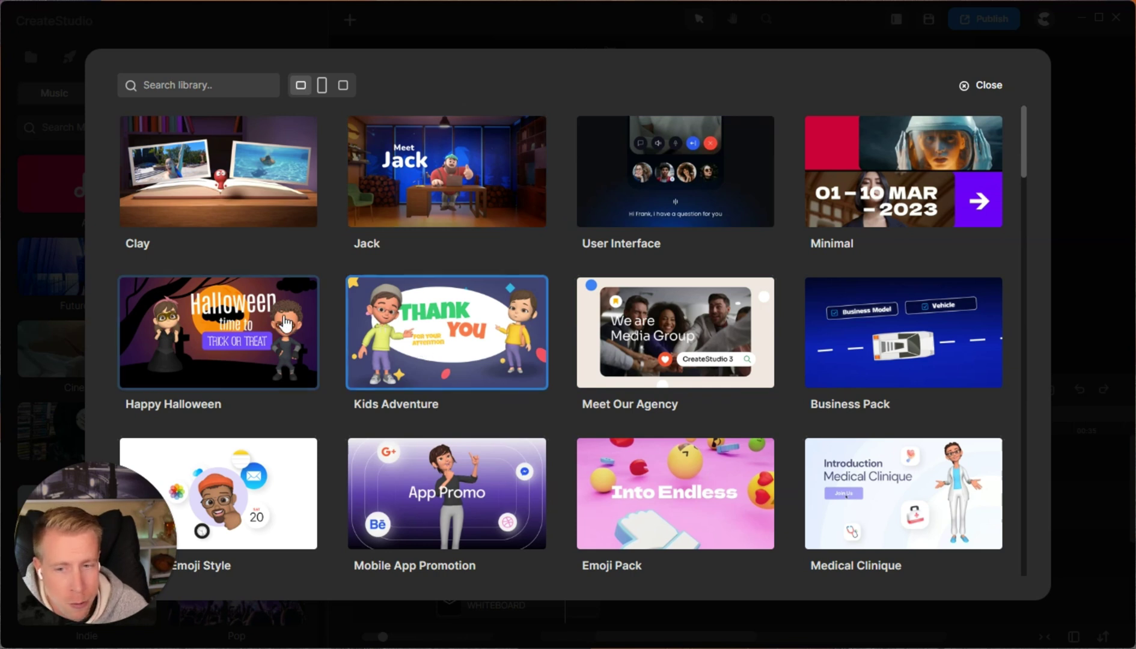
click(251, 338)
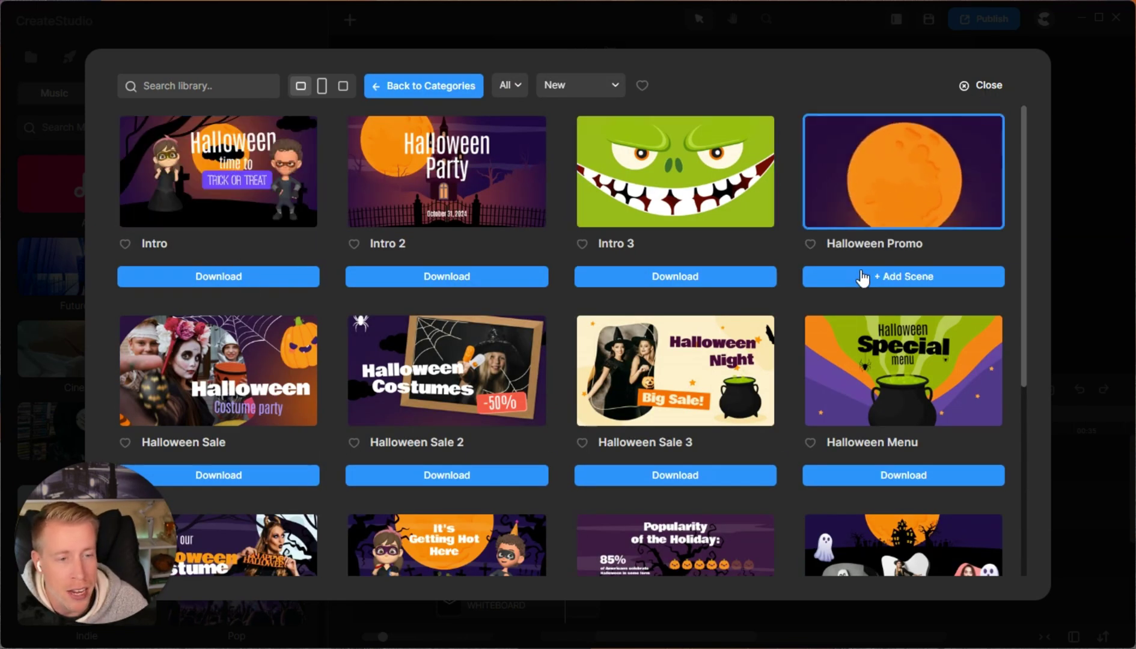
click(982, 87)
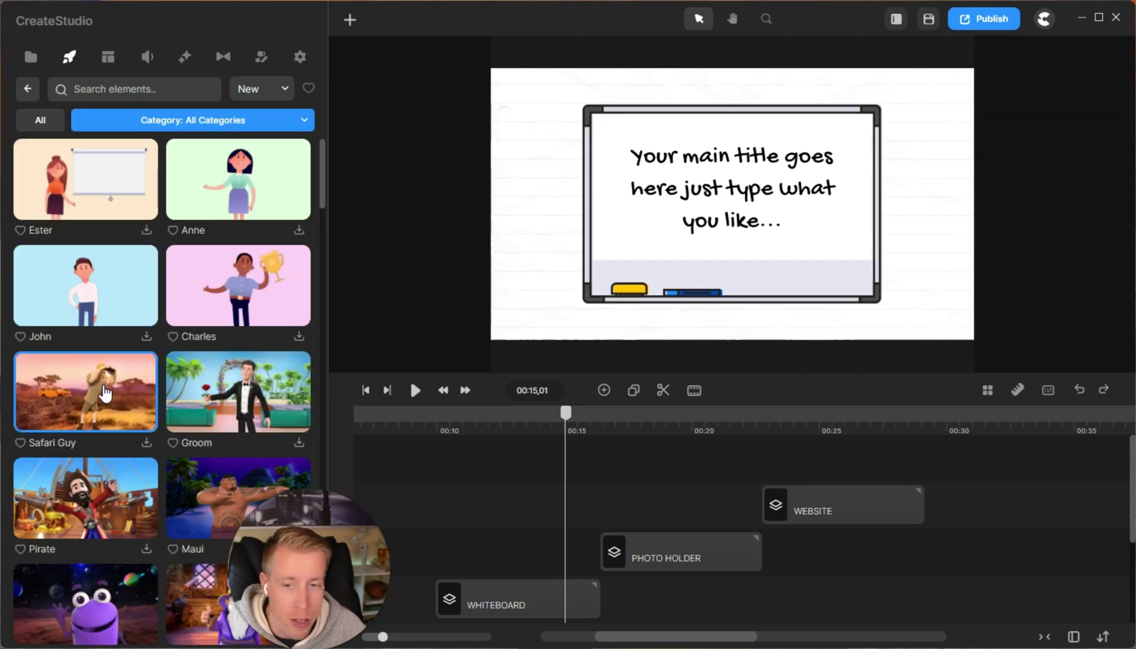
Download the Safari Guy animated character.
click(145, 443)
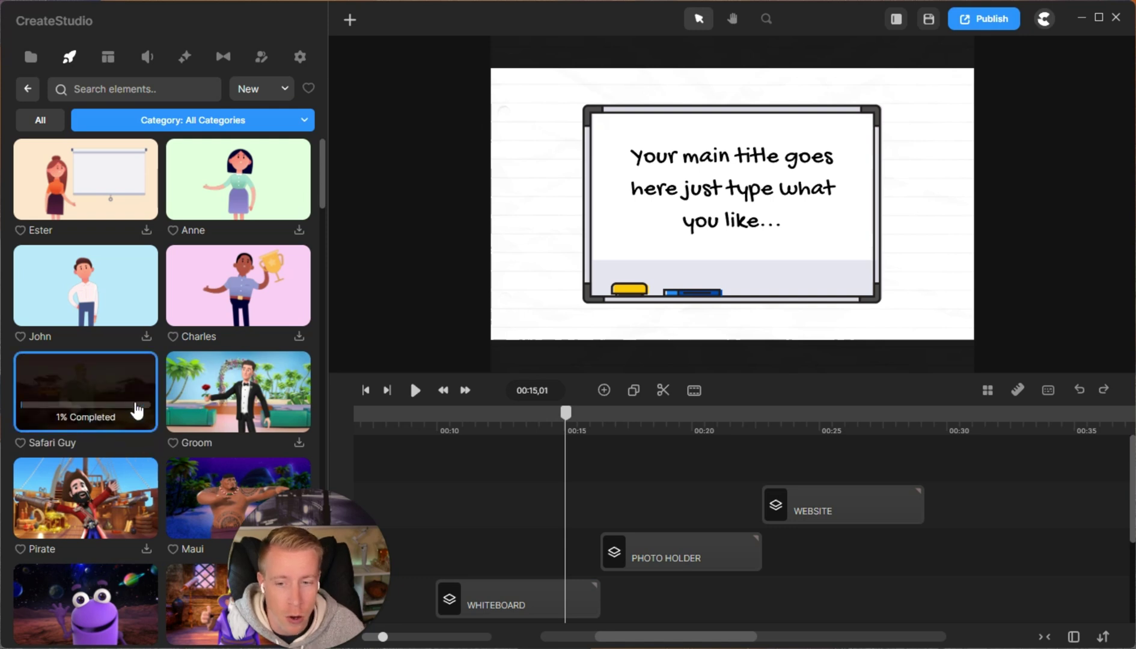